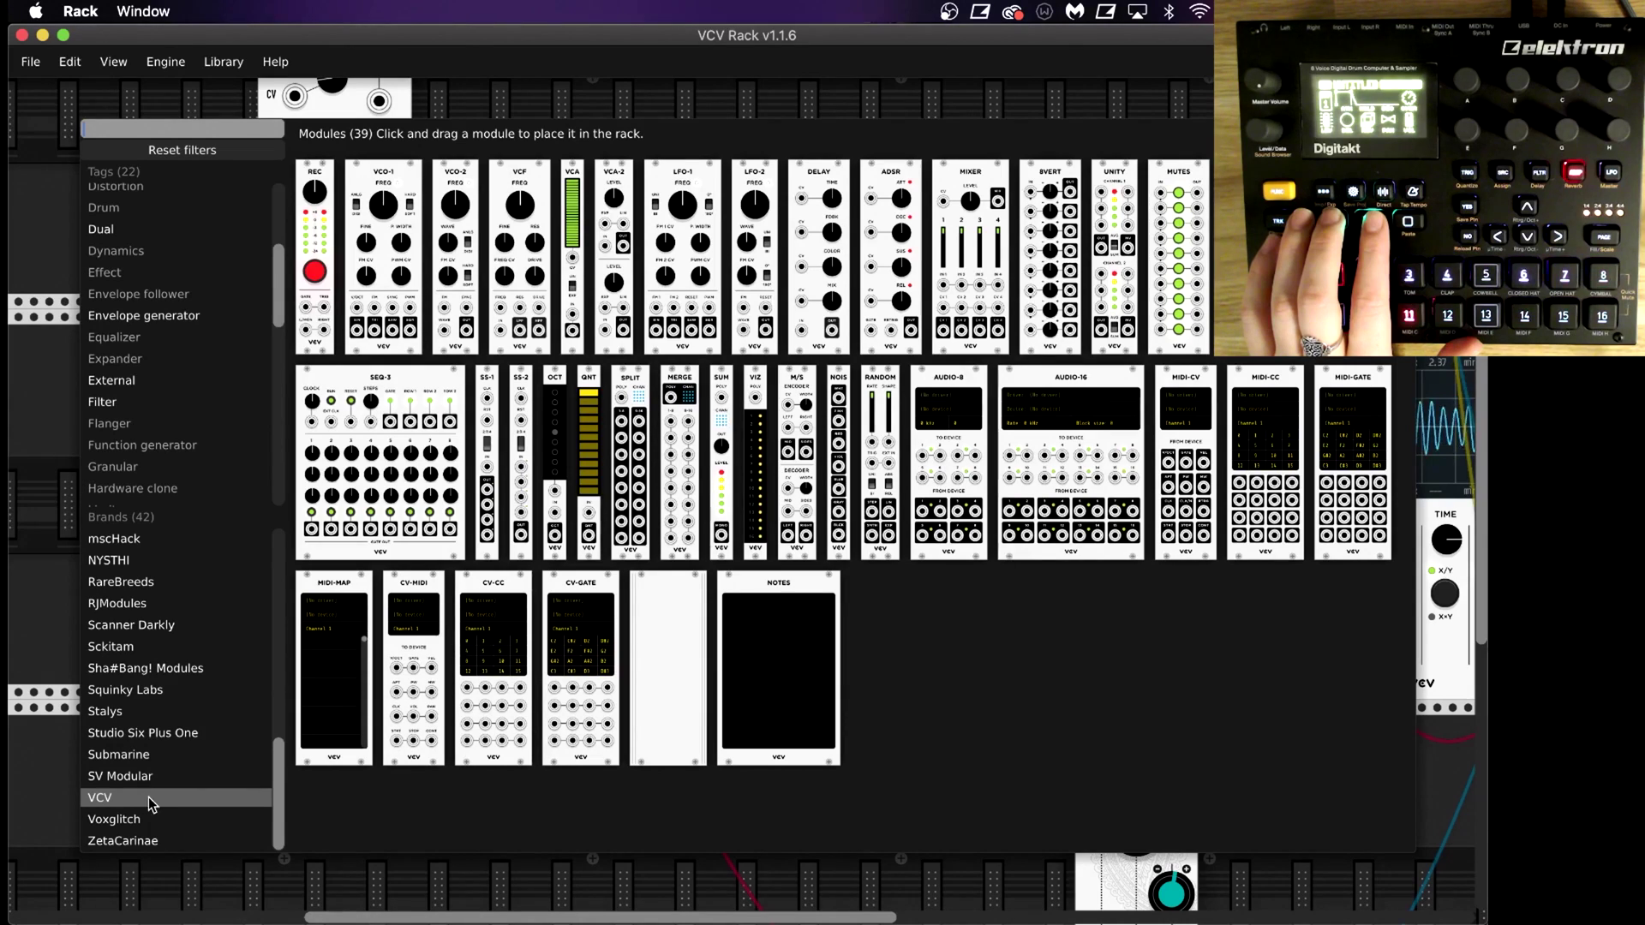
Step: Reset the module browser's VCV brand filter to list all modules, then return to the rack
scroll(190, 408, "down", 3)
scroll(190, 409, "down", 3)
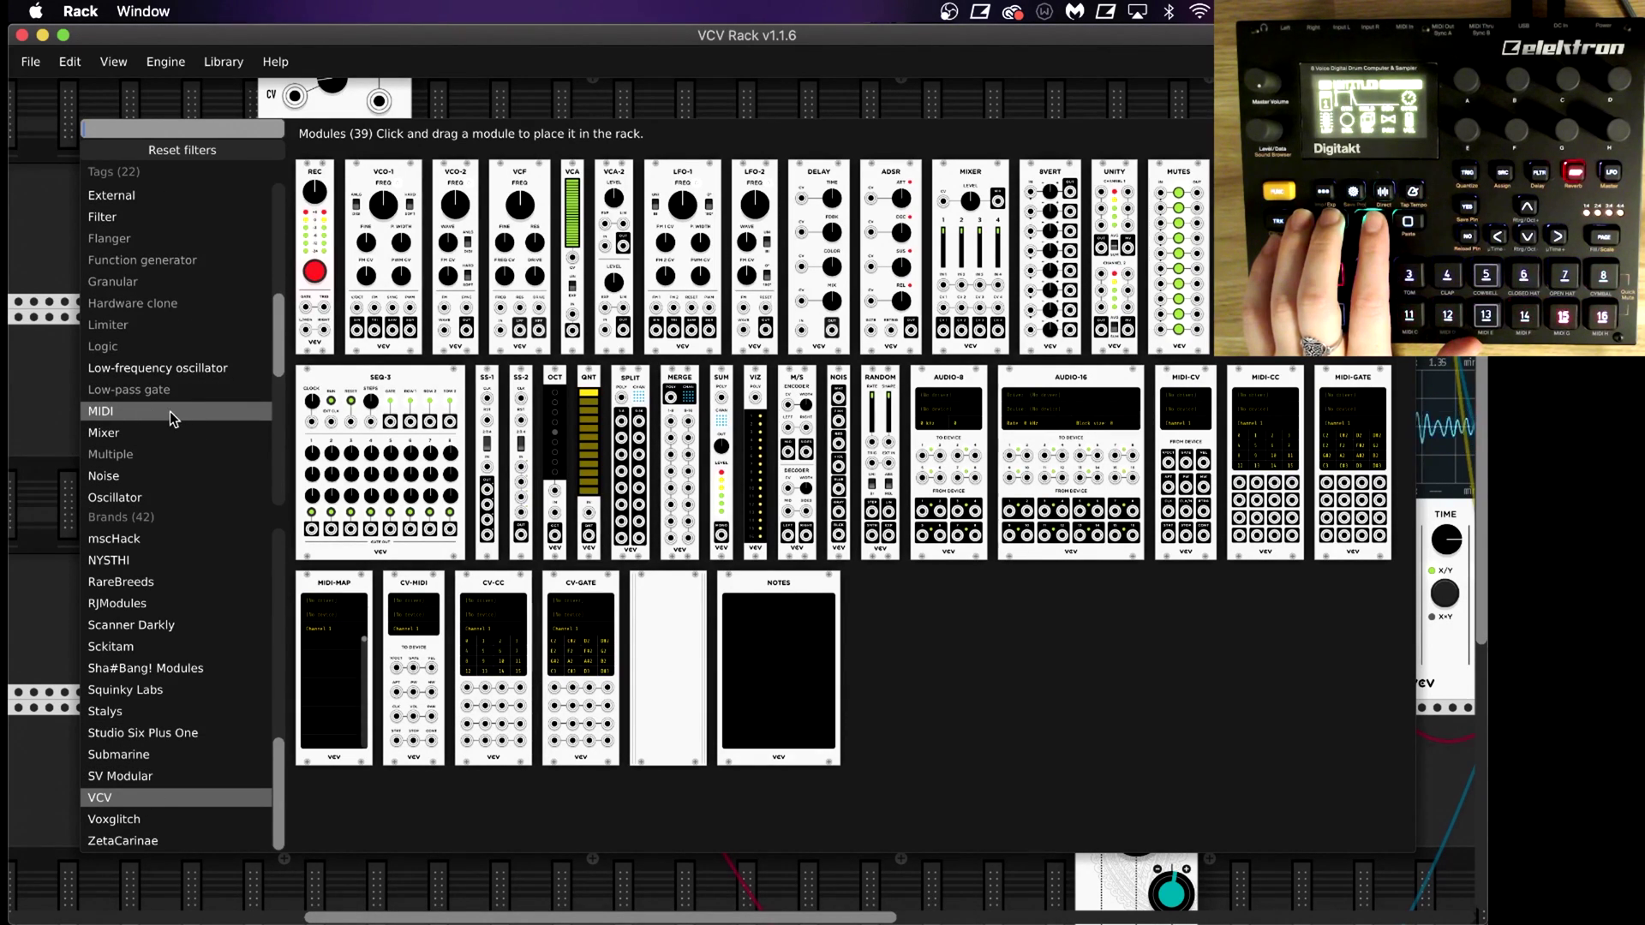
left_click(217, 151)
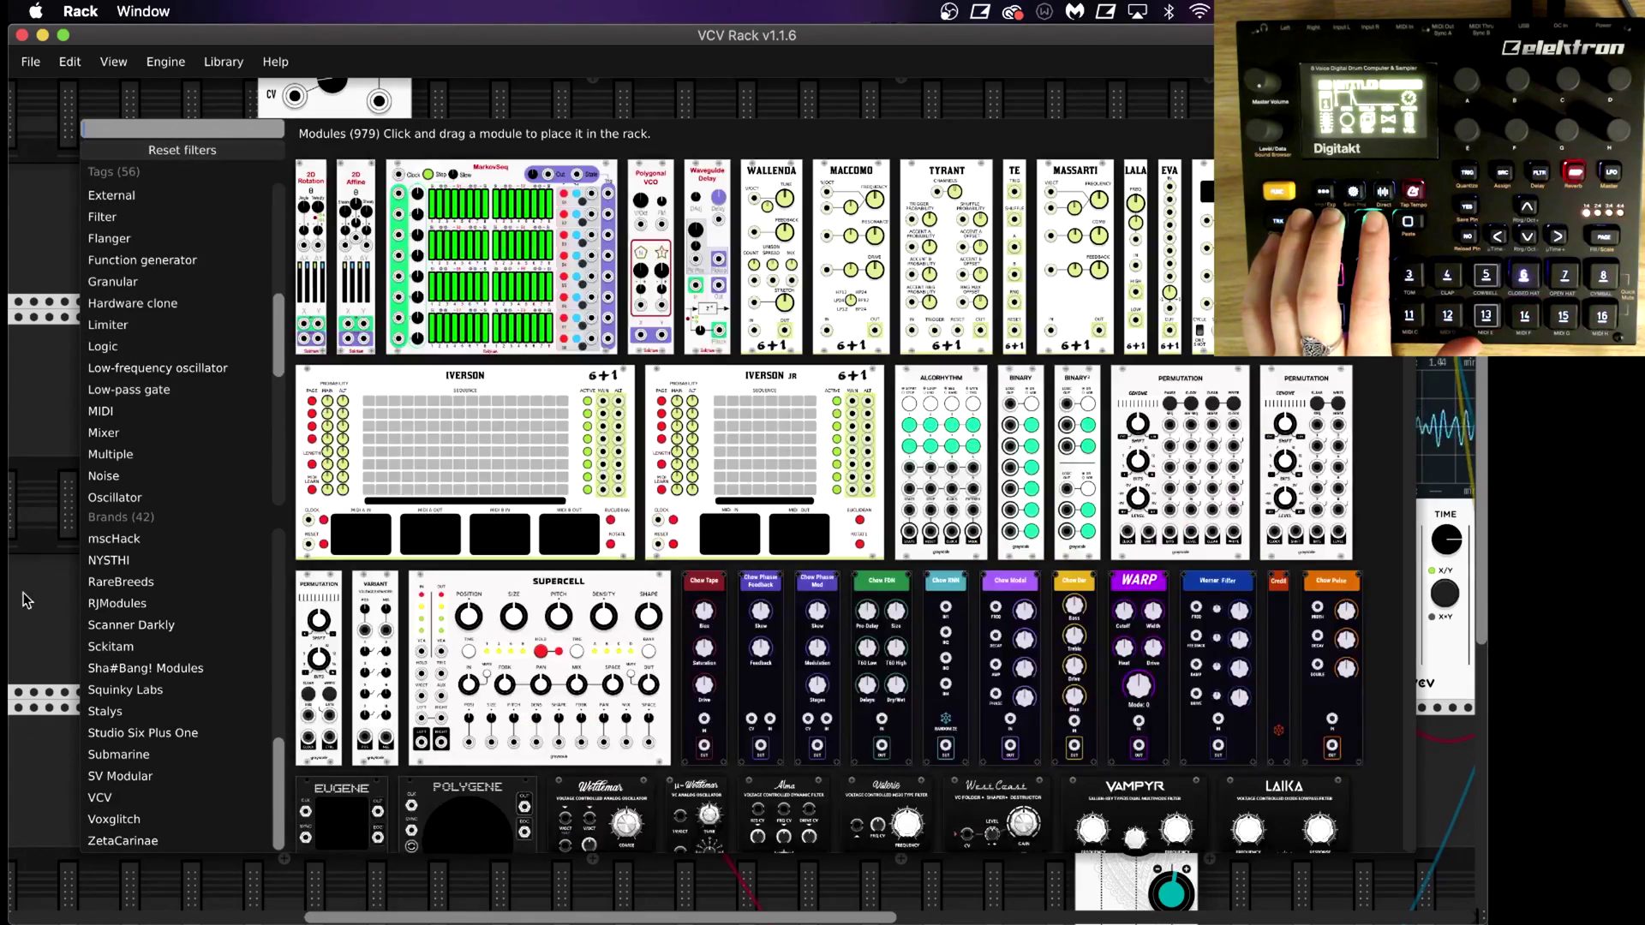
left_click(48, 593)
Step: Pan to MIDI-MAP and MIDI-CV and open MIDI-CV's 'All channels' MIDI channel menu
scroll(476, 608, "up", 2)
scroll(476, 608, "right", 4)
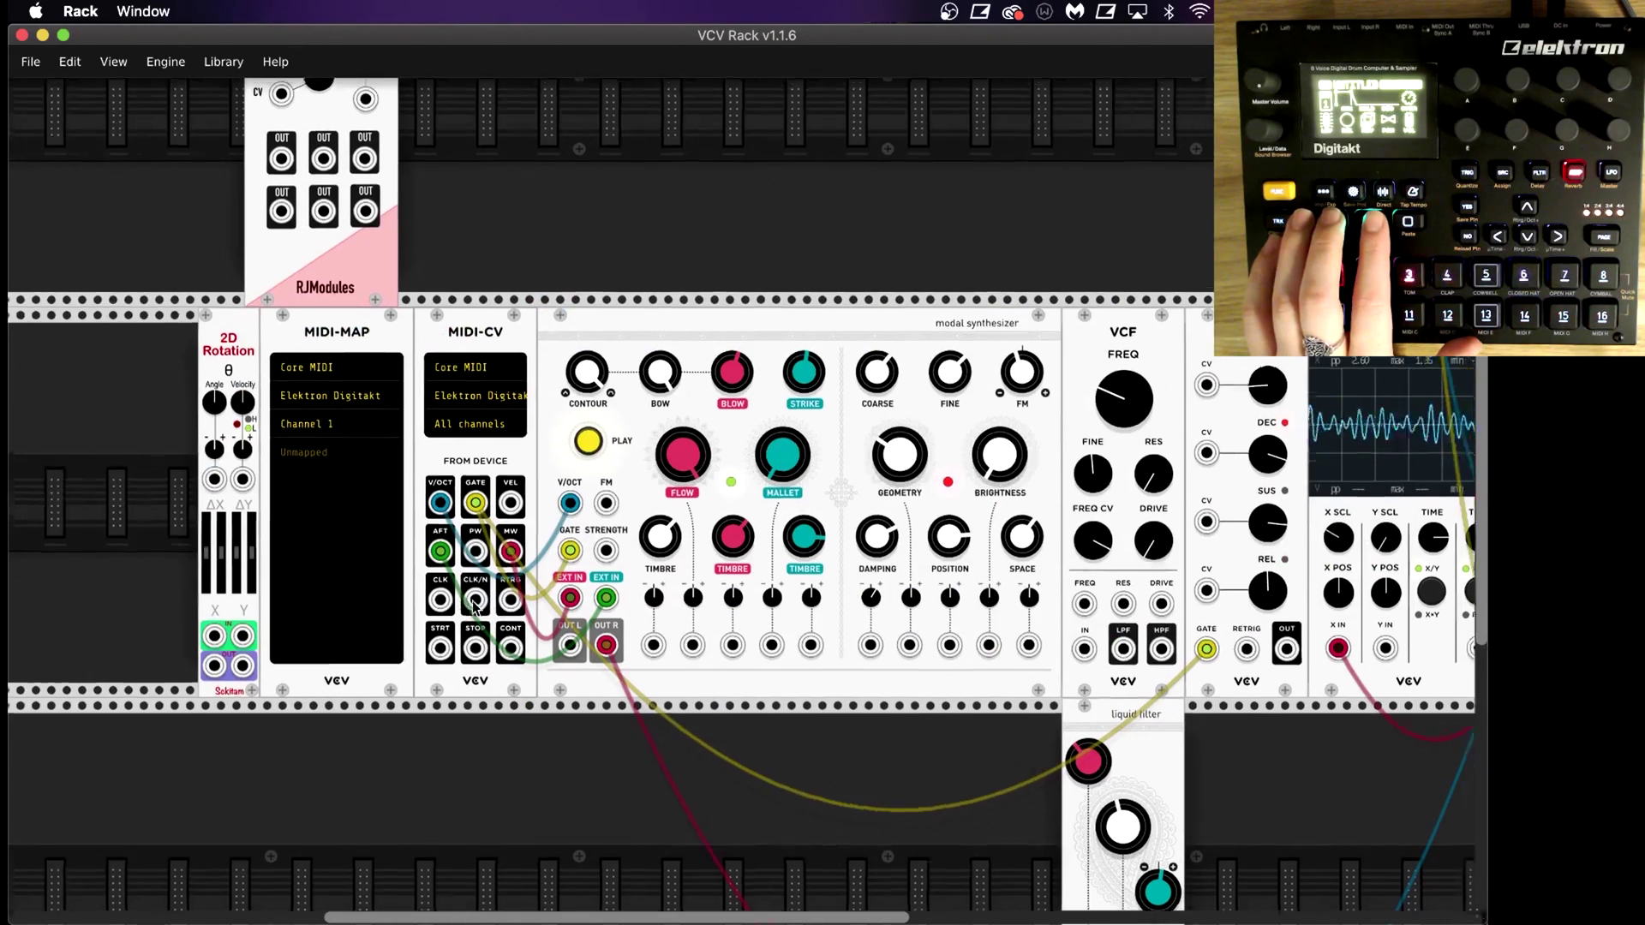
scroll(471, 600, "right", 3)
scroll(471, 600, "down", 1)
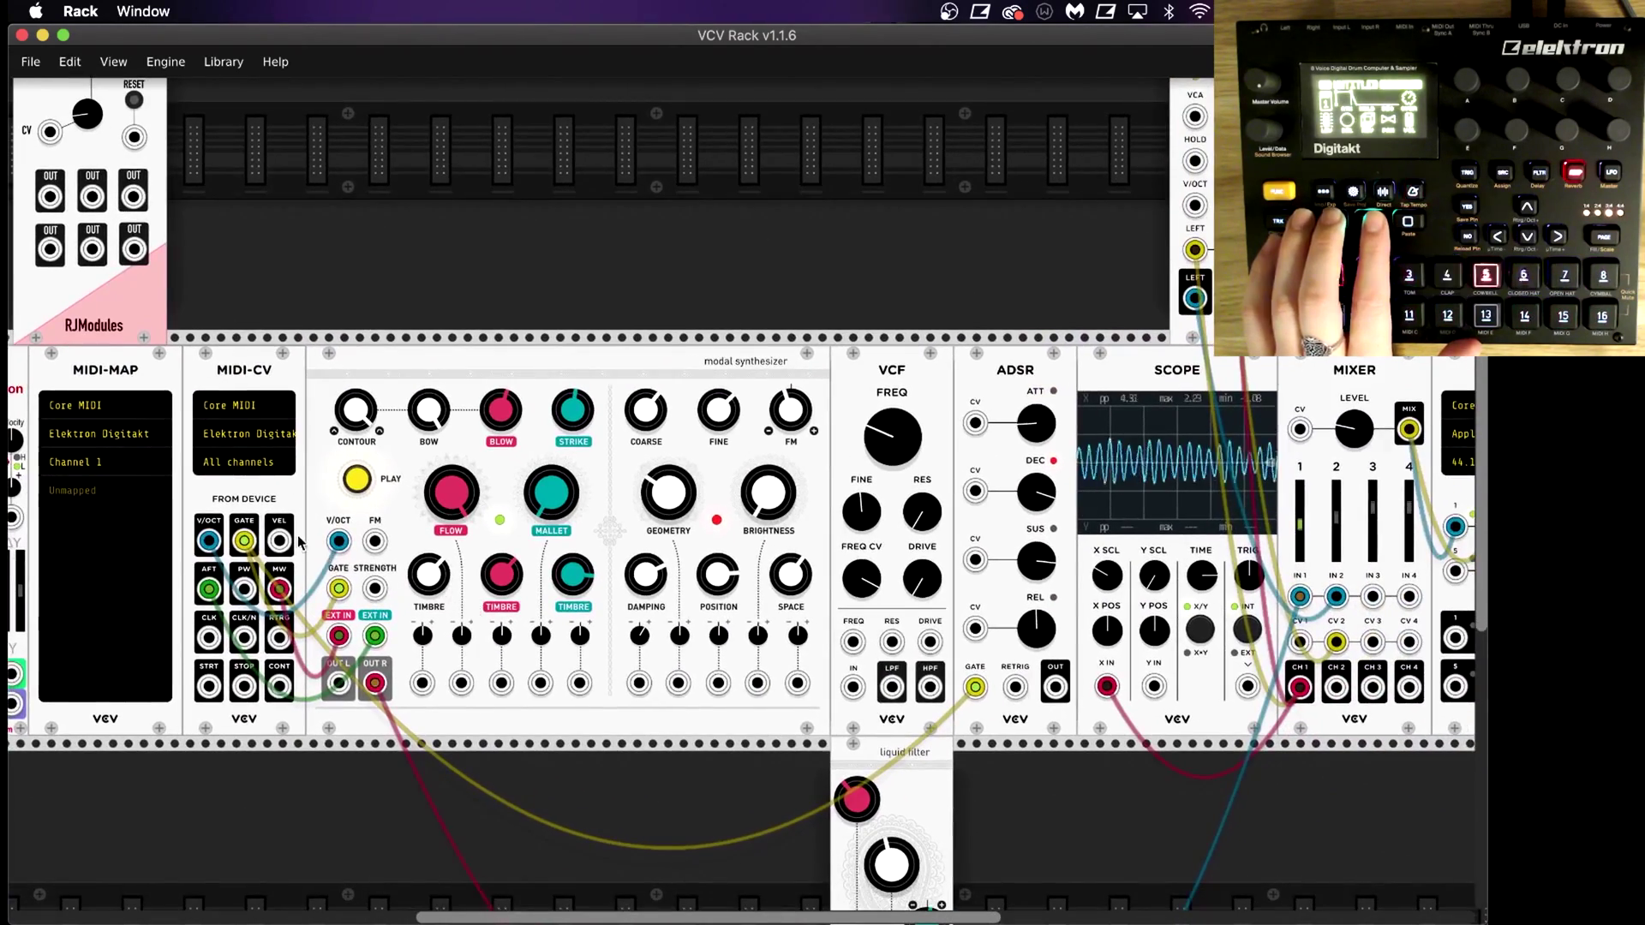
scroll(299, 540, "down", 2)
scroll(300, 540, "right", 1)
scroll(300, 540, "left", 1)
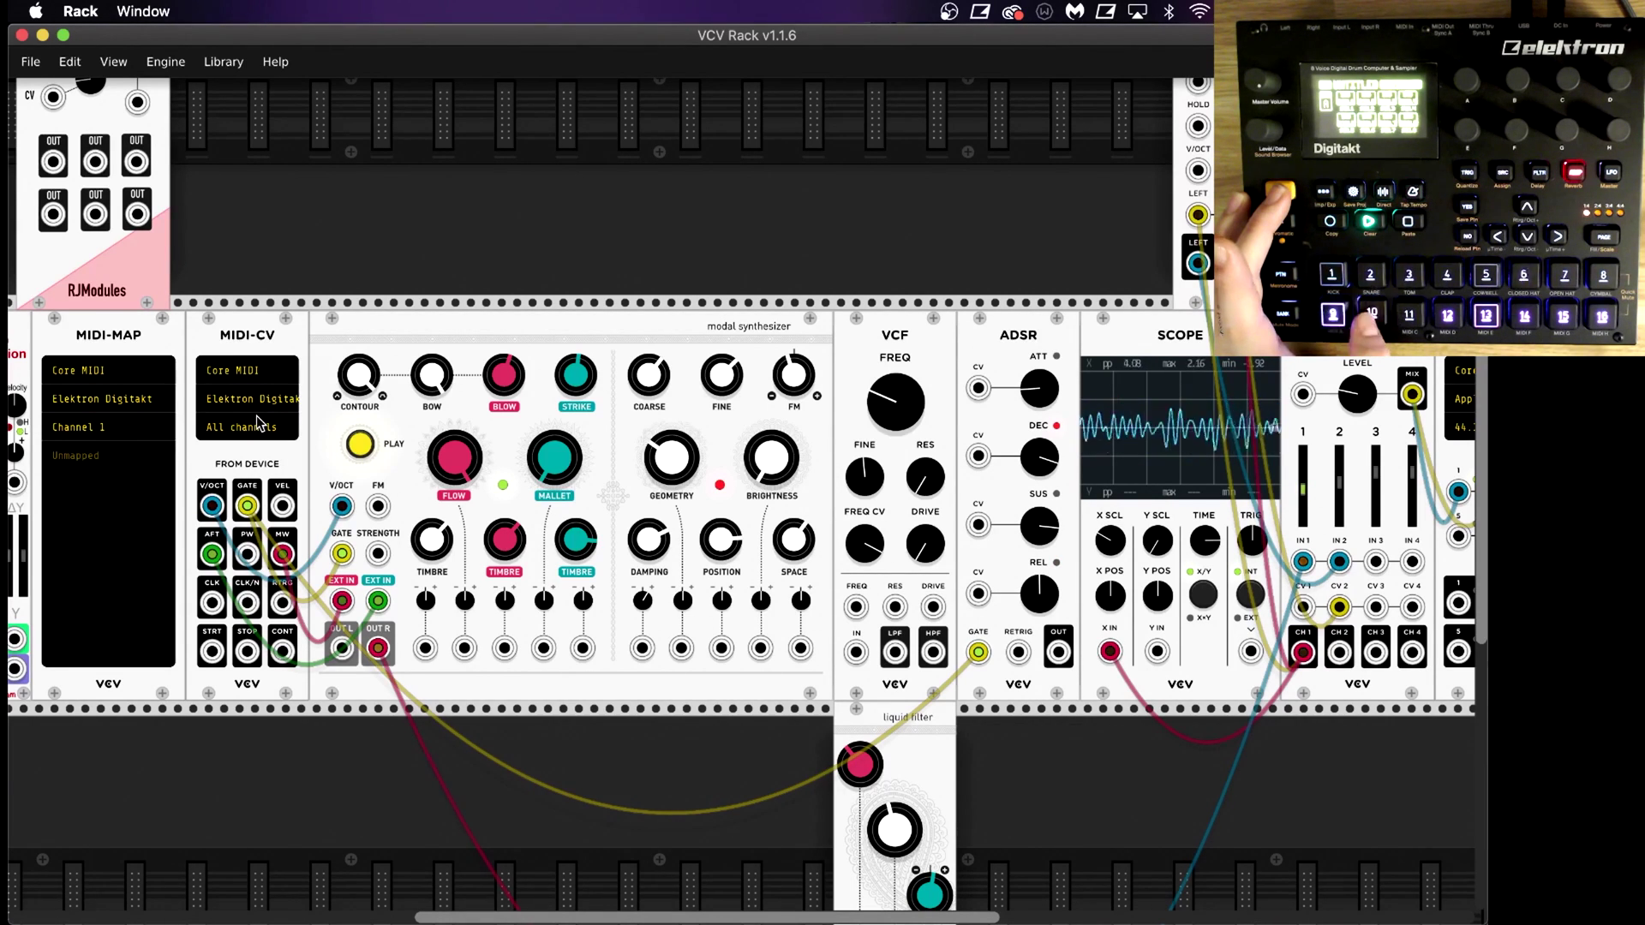
scroll(267, 468, "left", 3)
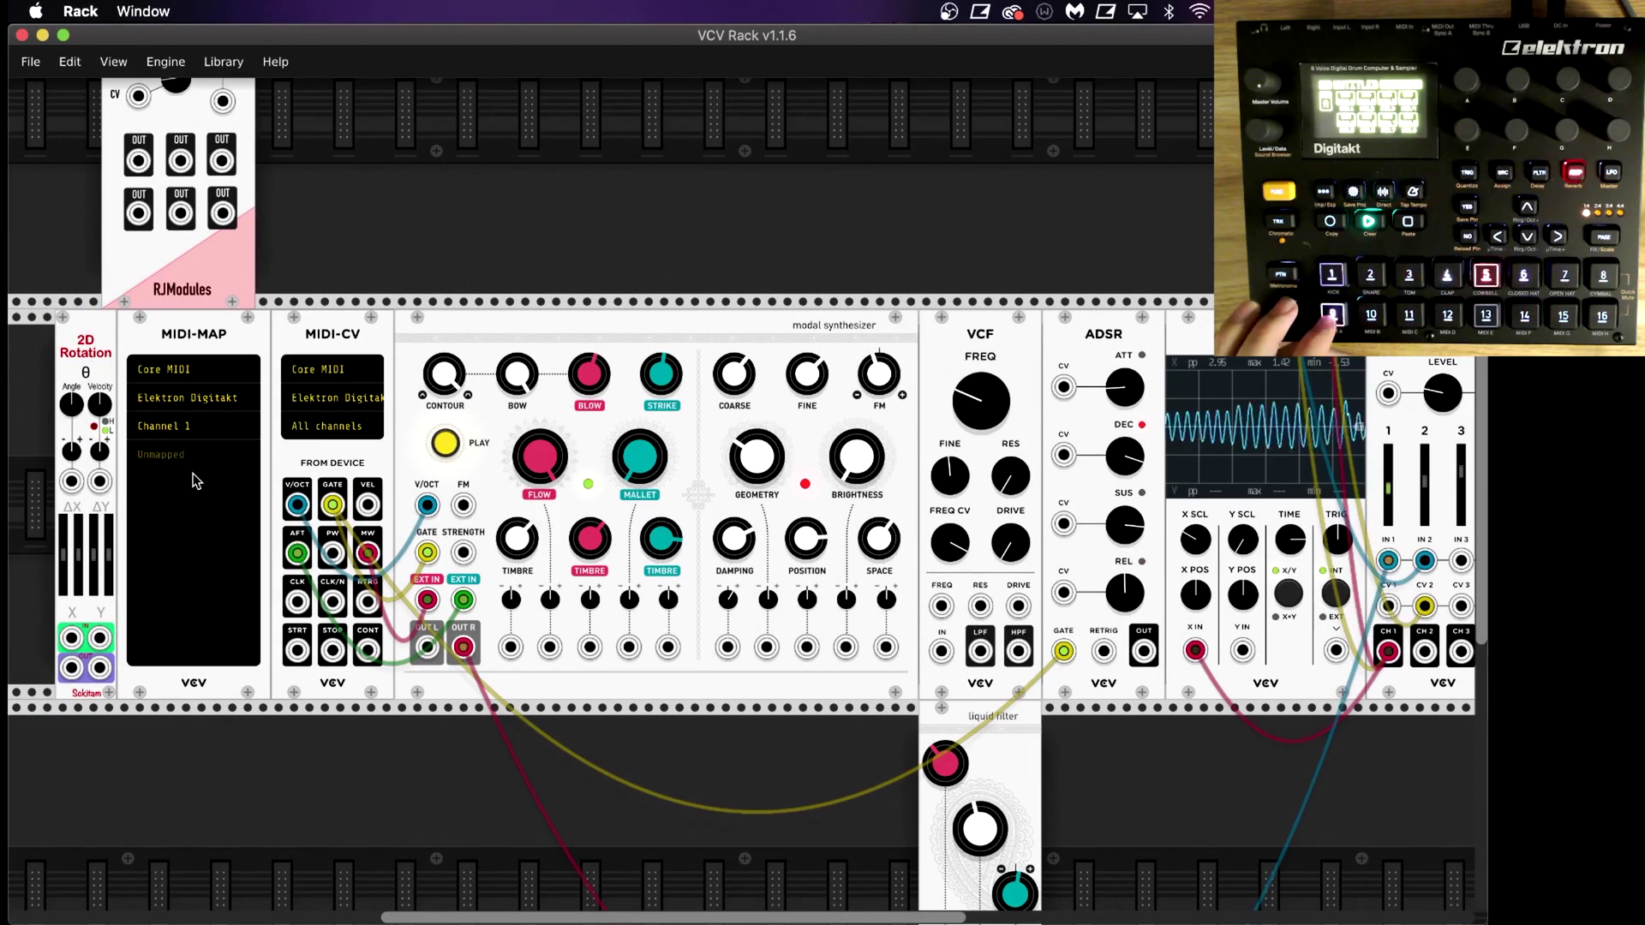
left_click(347, 430)
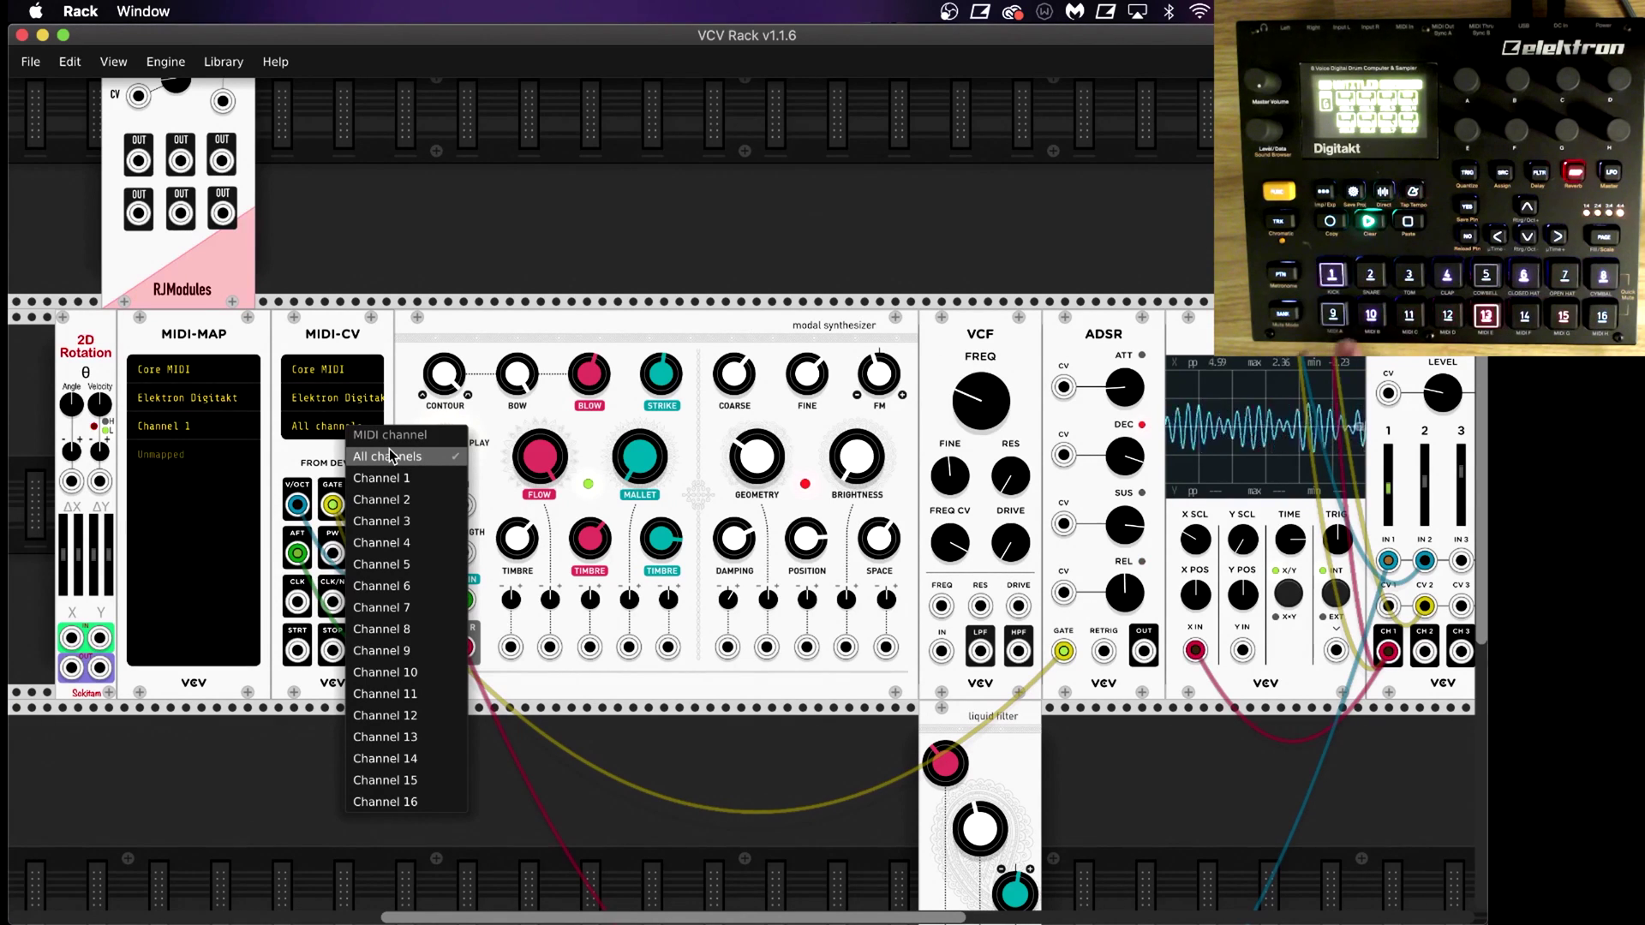
Step: Dismiss the MIDI channel menu, keeping MIDI-CV on All channels
left_click(317, 456)
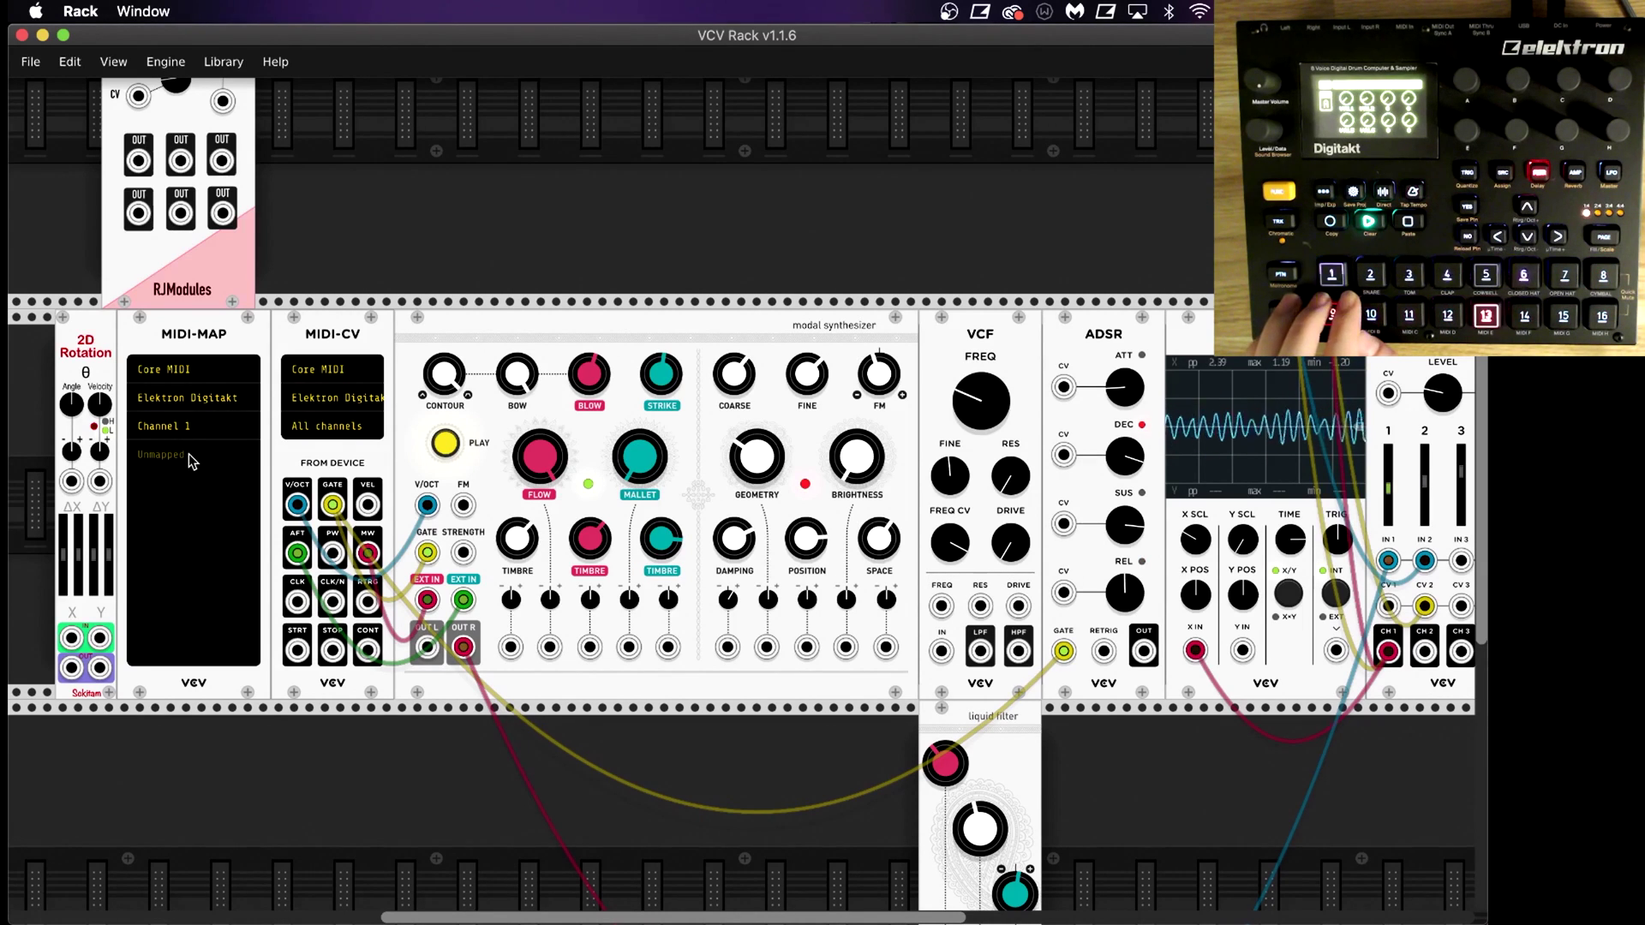
Step: Map Digitakt CC70 and CC74 in MIDI-MAP to the Liquid Filter's frequency and resonance knobs
left_click(189, 454)
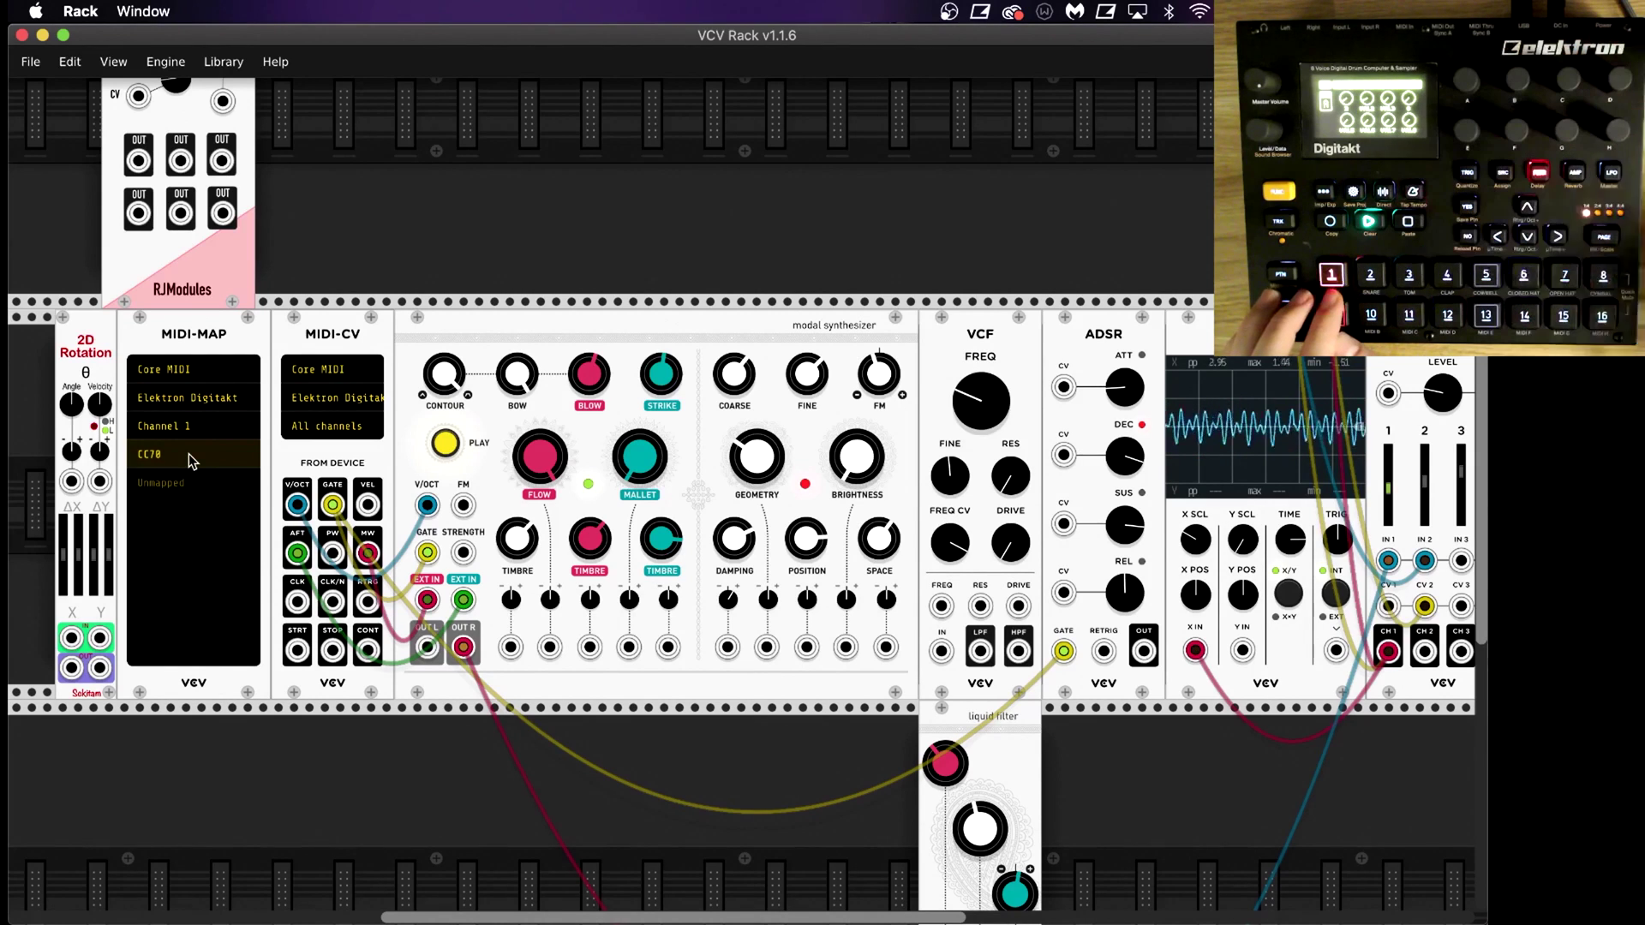
left_click(973, 831)
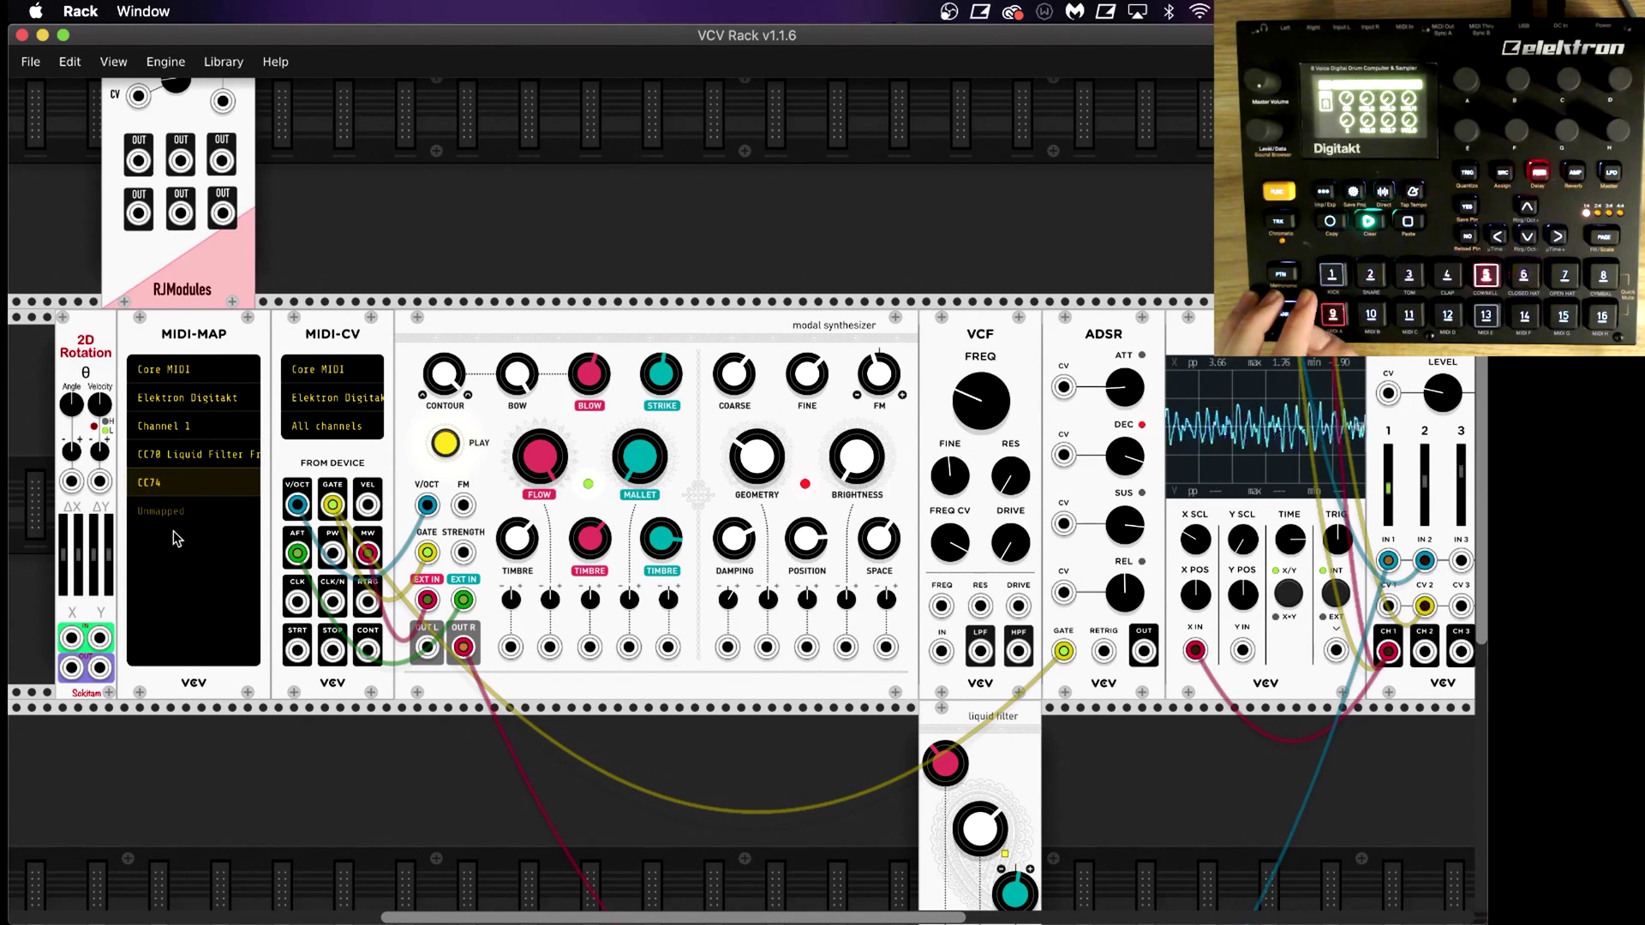
left_click(945, 762)
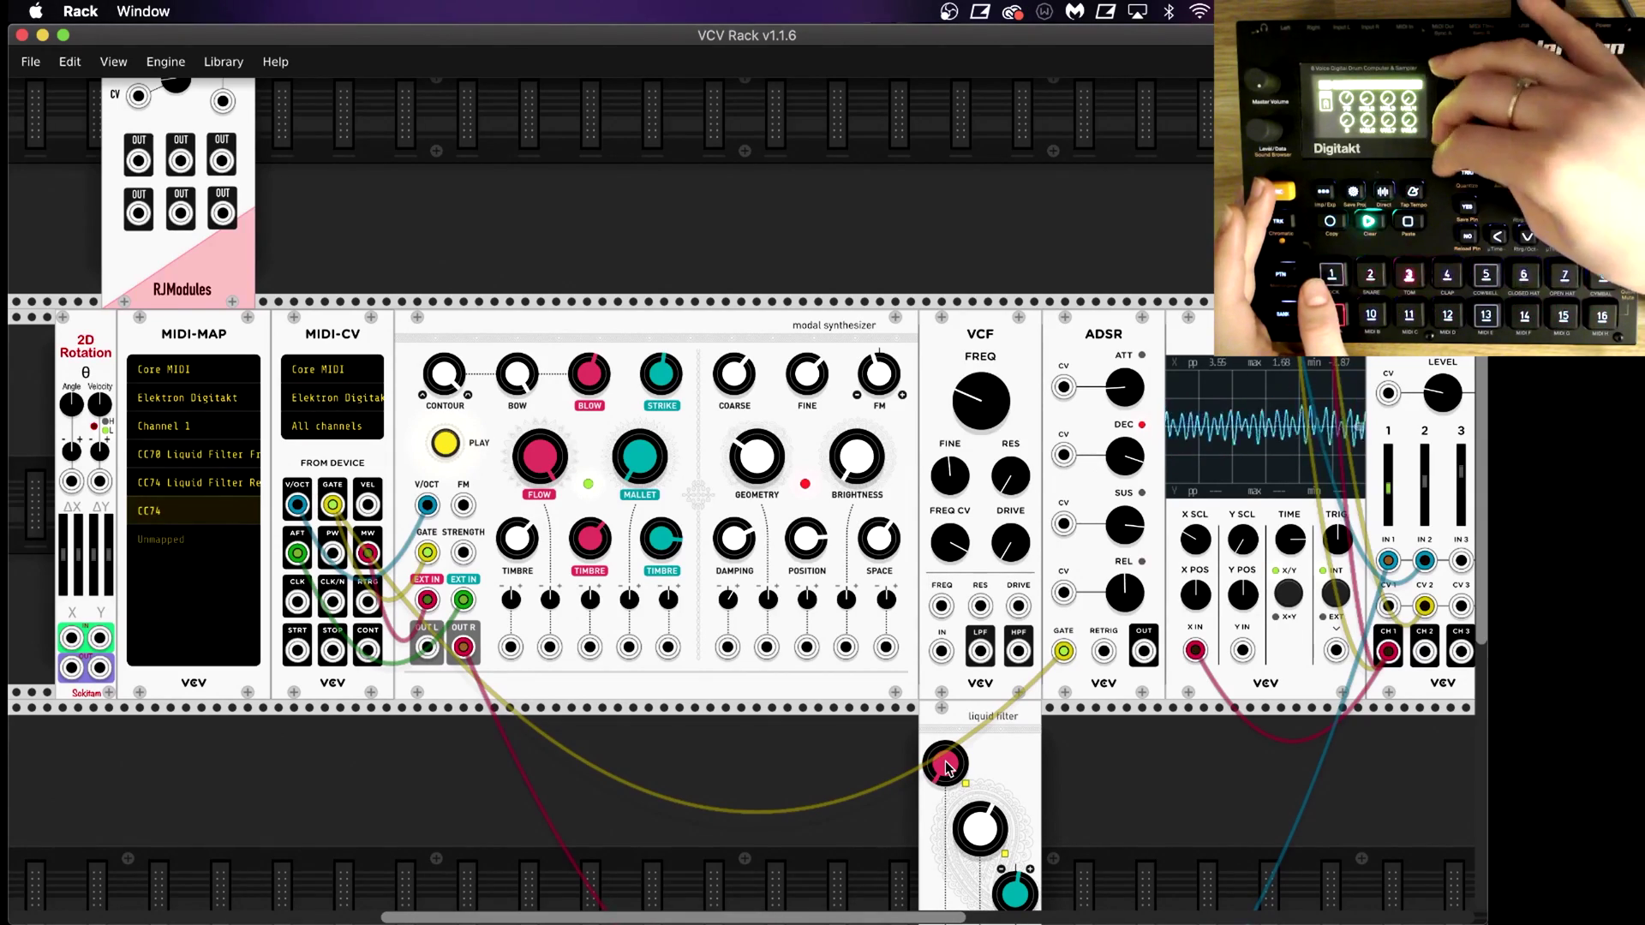
Step: Unmap Supercell's SIZE knob so it no longer follows any Digitakt CC
scroll(945, 761, "right", 10)
scroll(944, 761, "up", 4)
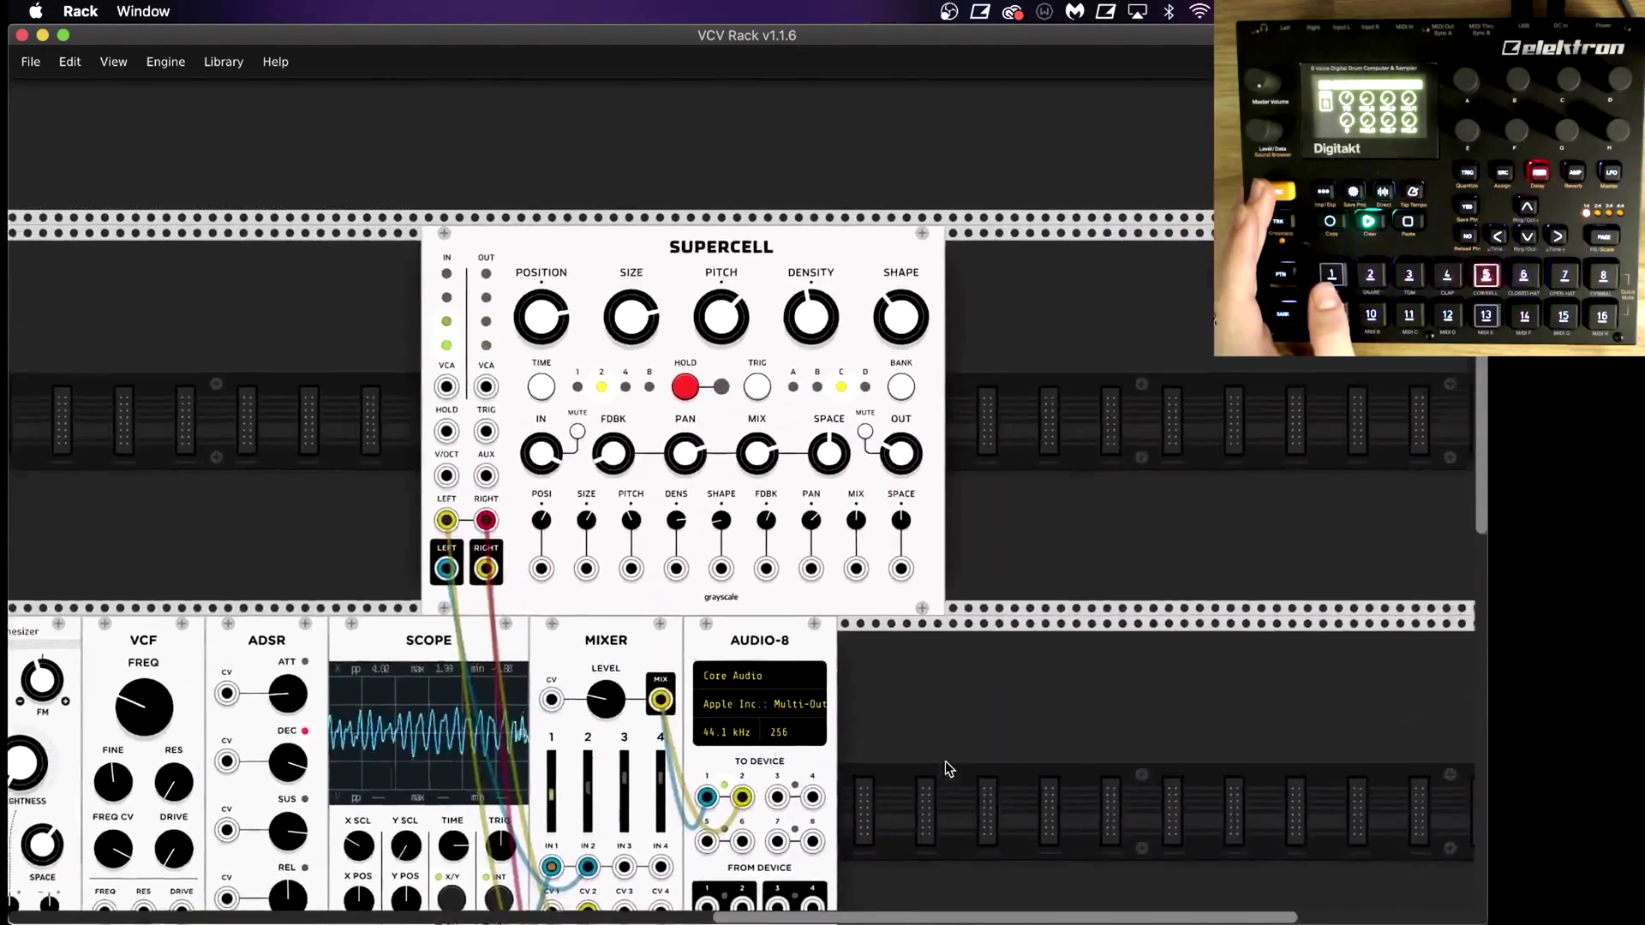
scroll(944, 761, "right", 1)
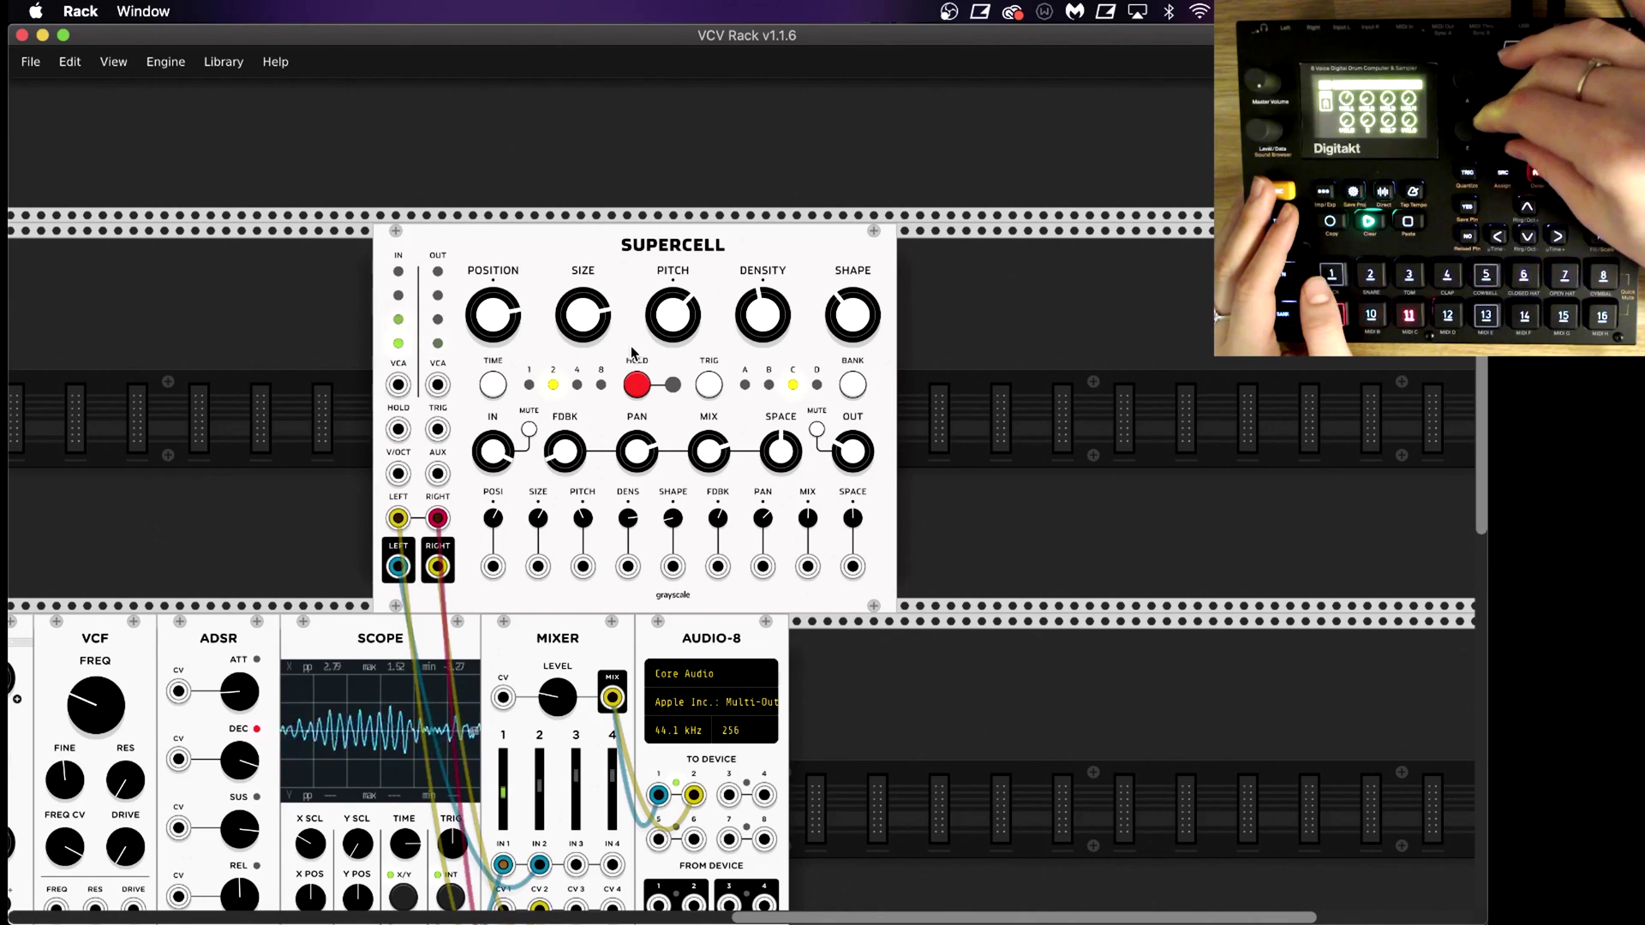
right_click(580, 317)
left_click(610, 391)
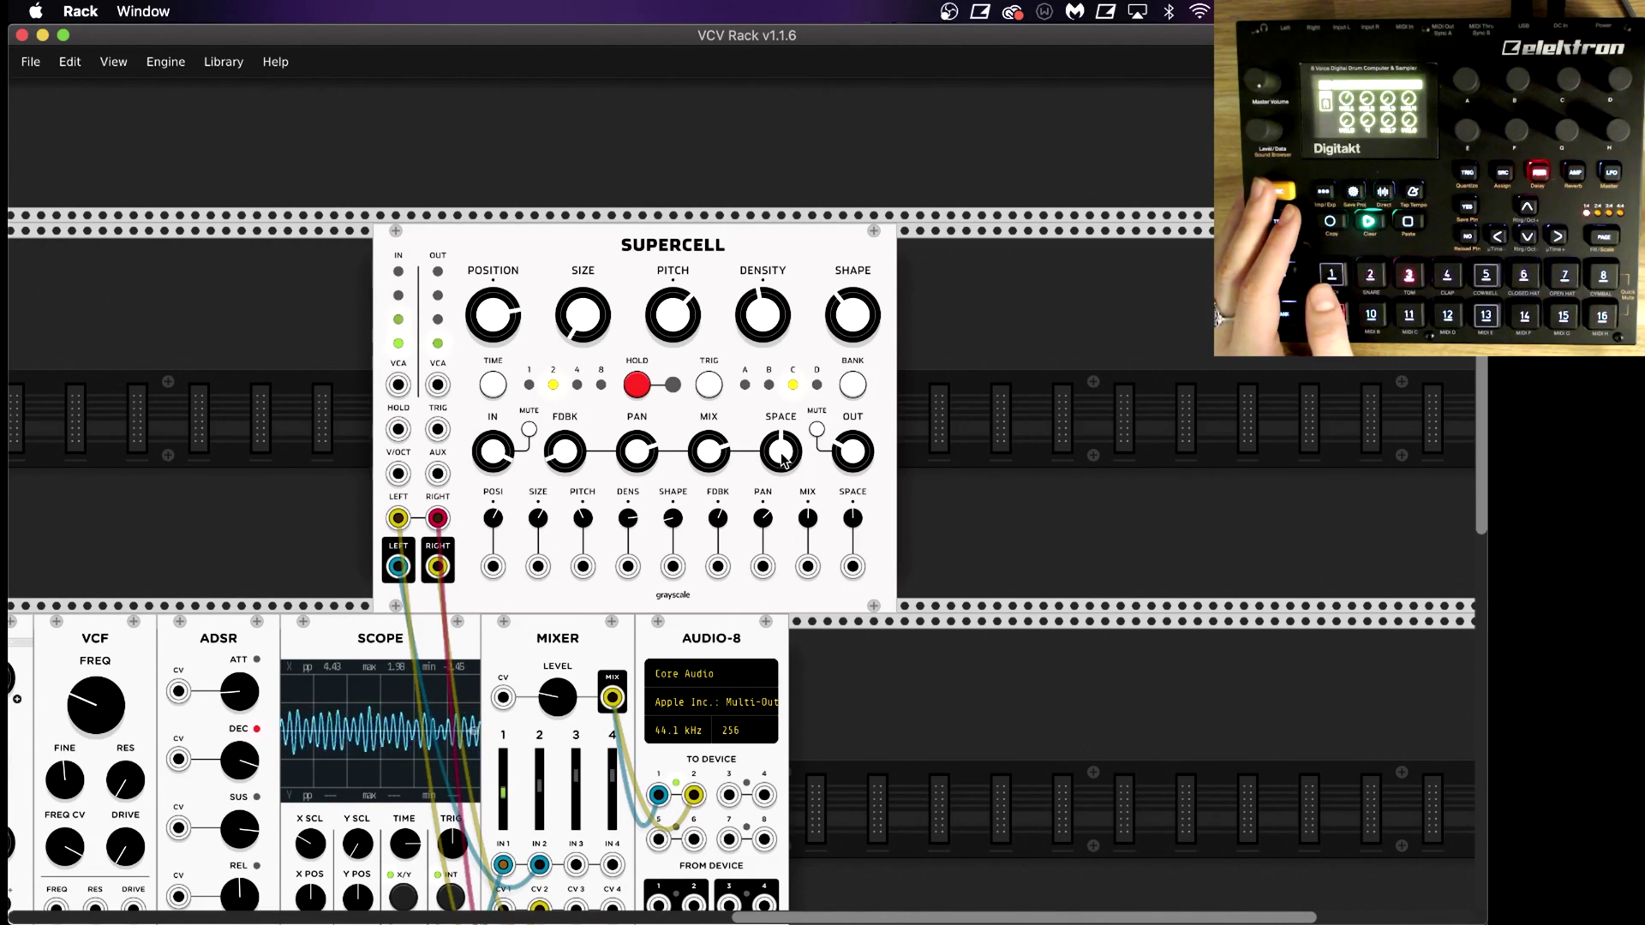
scroll(782, 460, "left", 10)
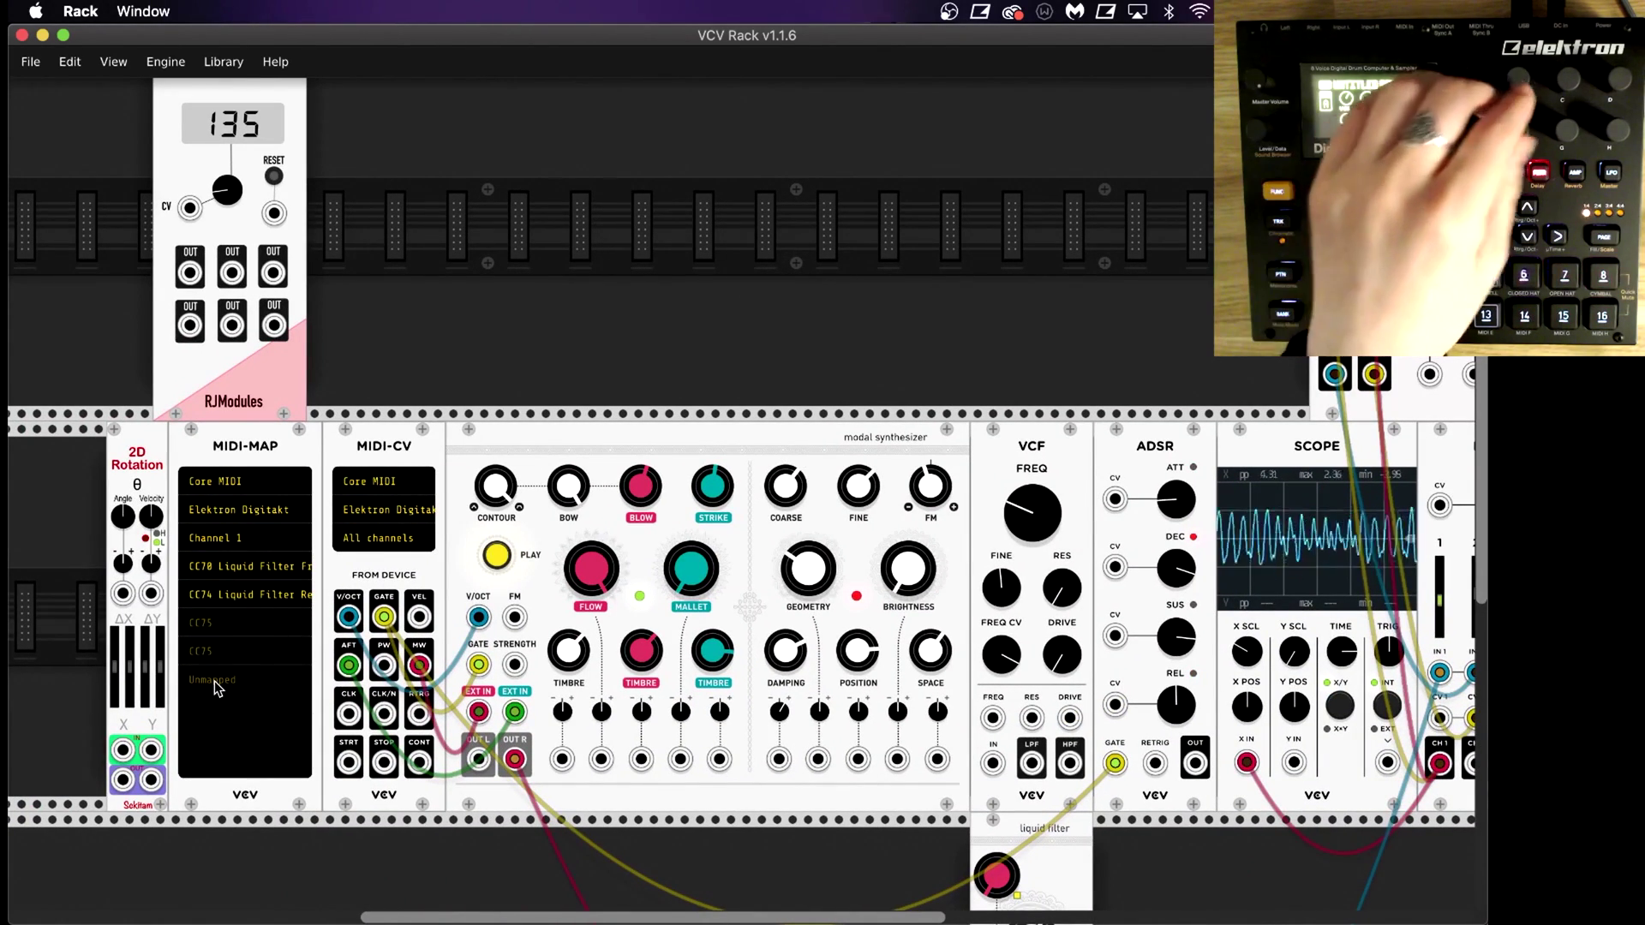
Step: Learn Digitakt CC75 onto Supercell's SPACE knob and the next CC onto its MIX knob
left_click(214, 681)
scroll(482, 685, "right", 15)
scroll(482, 686, "up", 5)
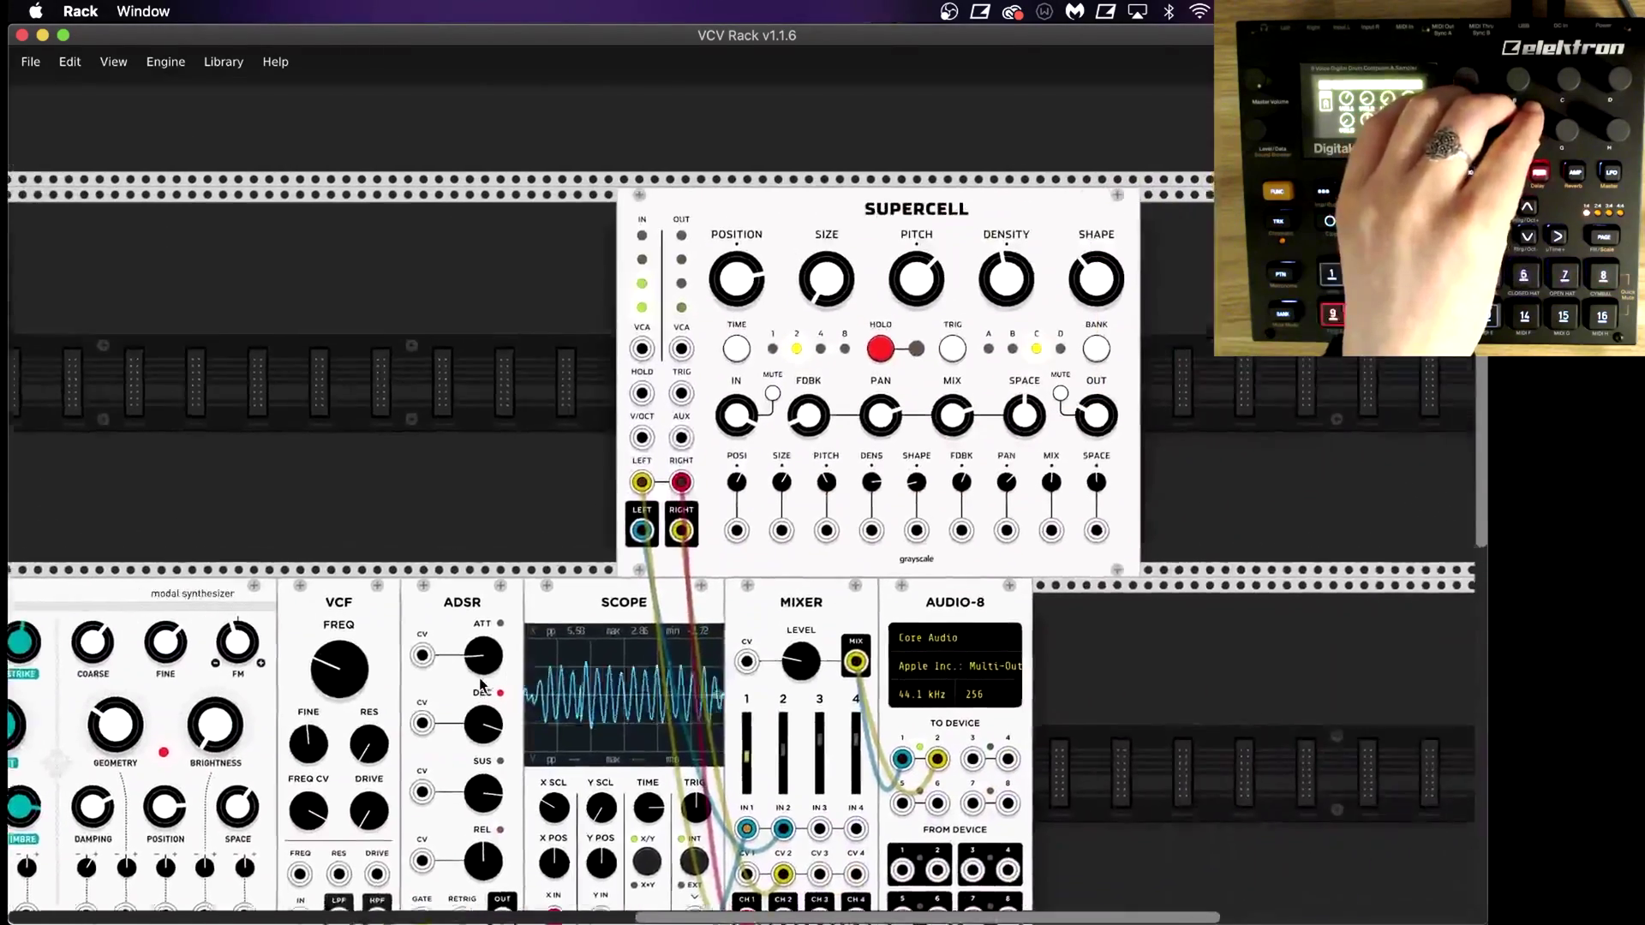
left_click(920, 470)
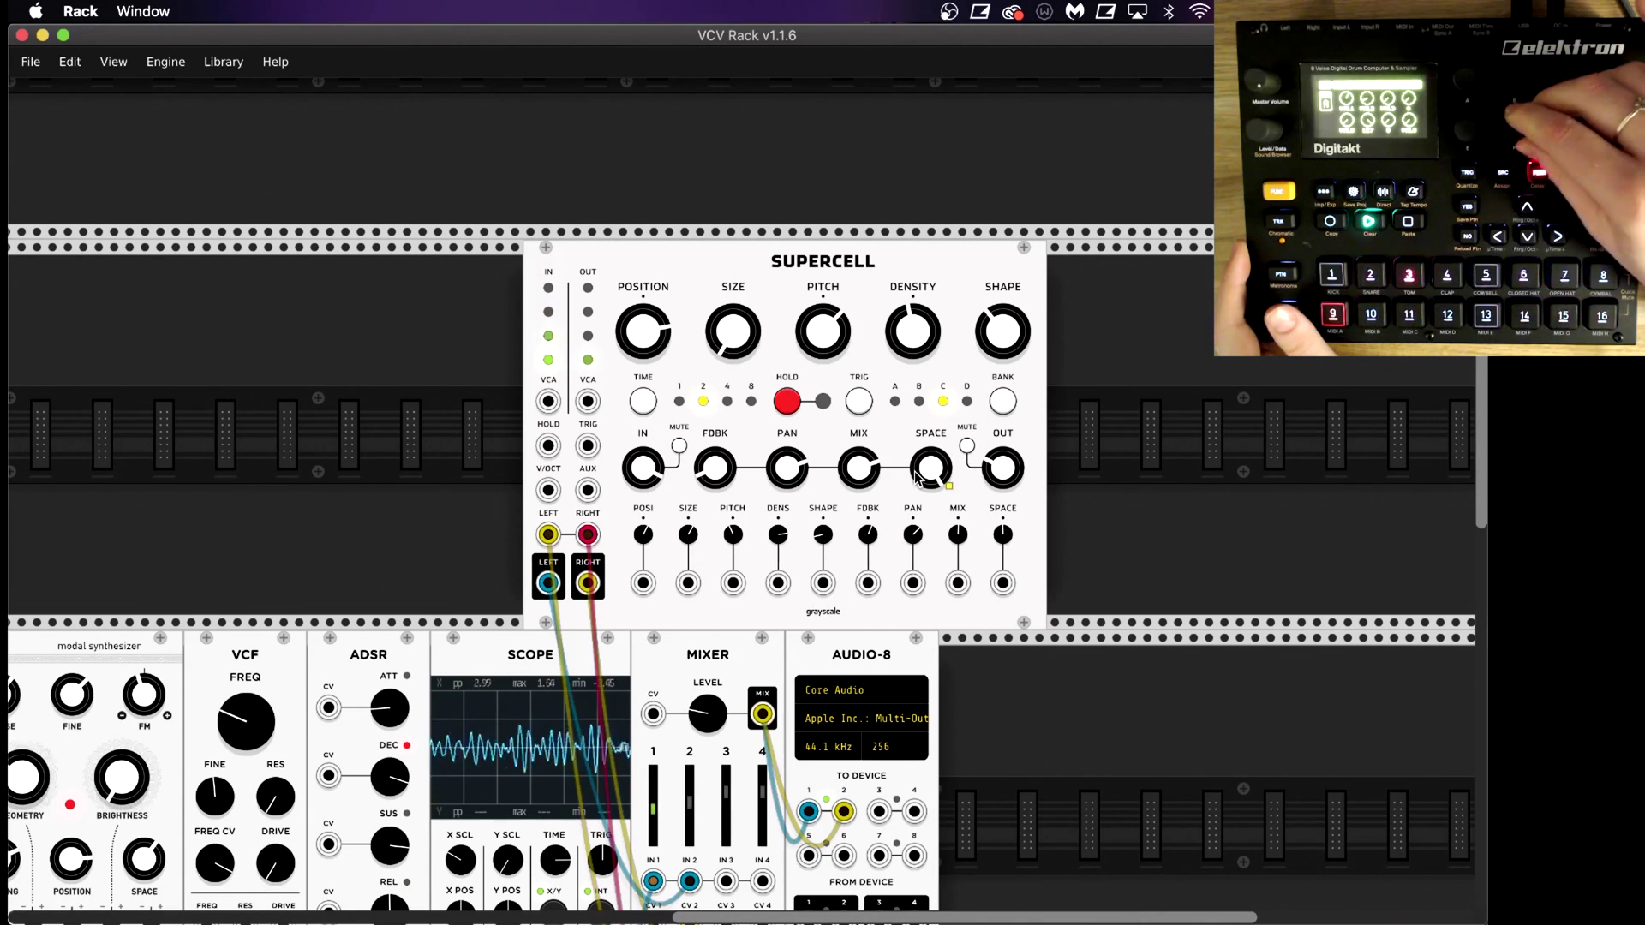
left_click(870, 468)
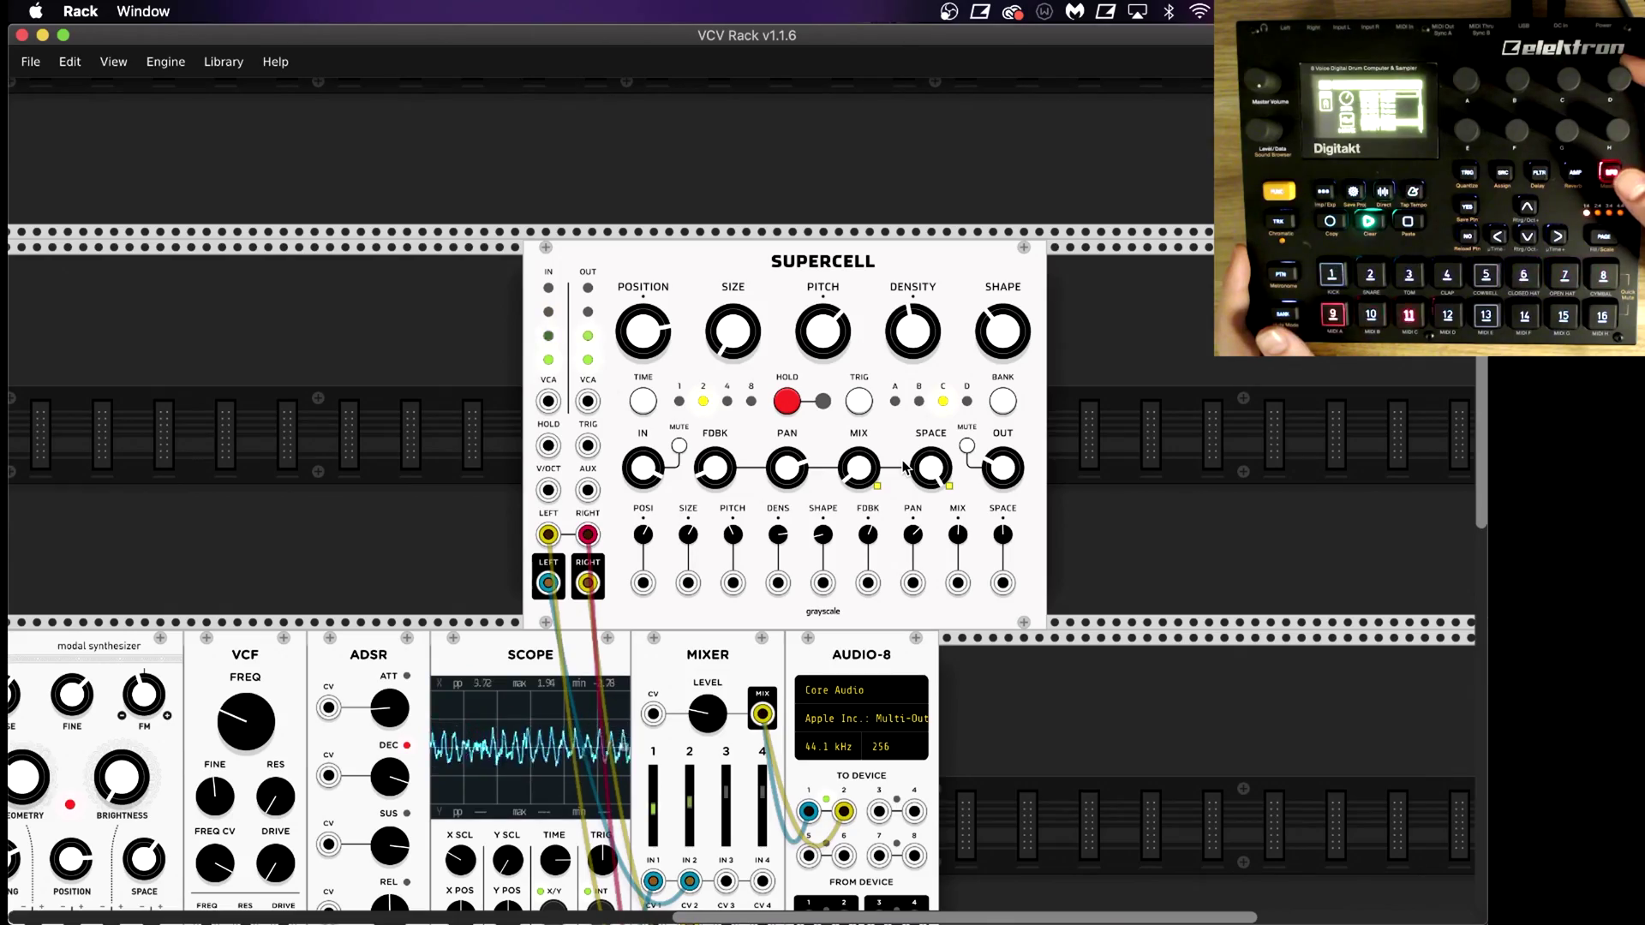
scroll(904, 466, "left", 15)
scroll(904, 465, "down", 9)
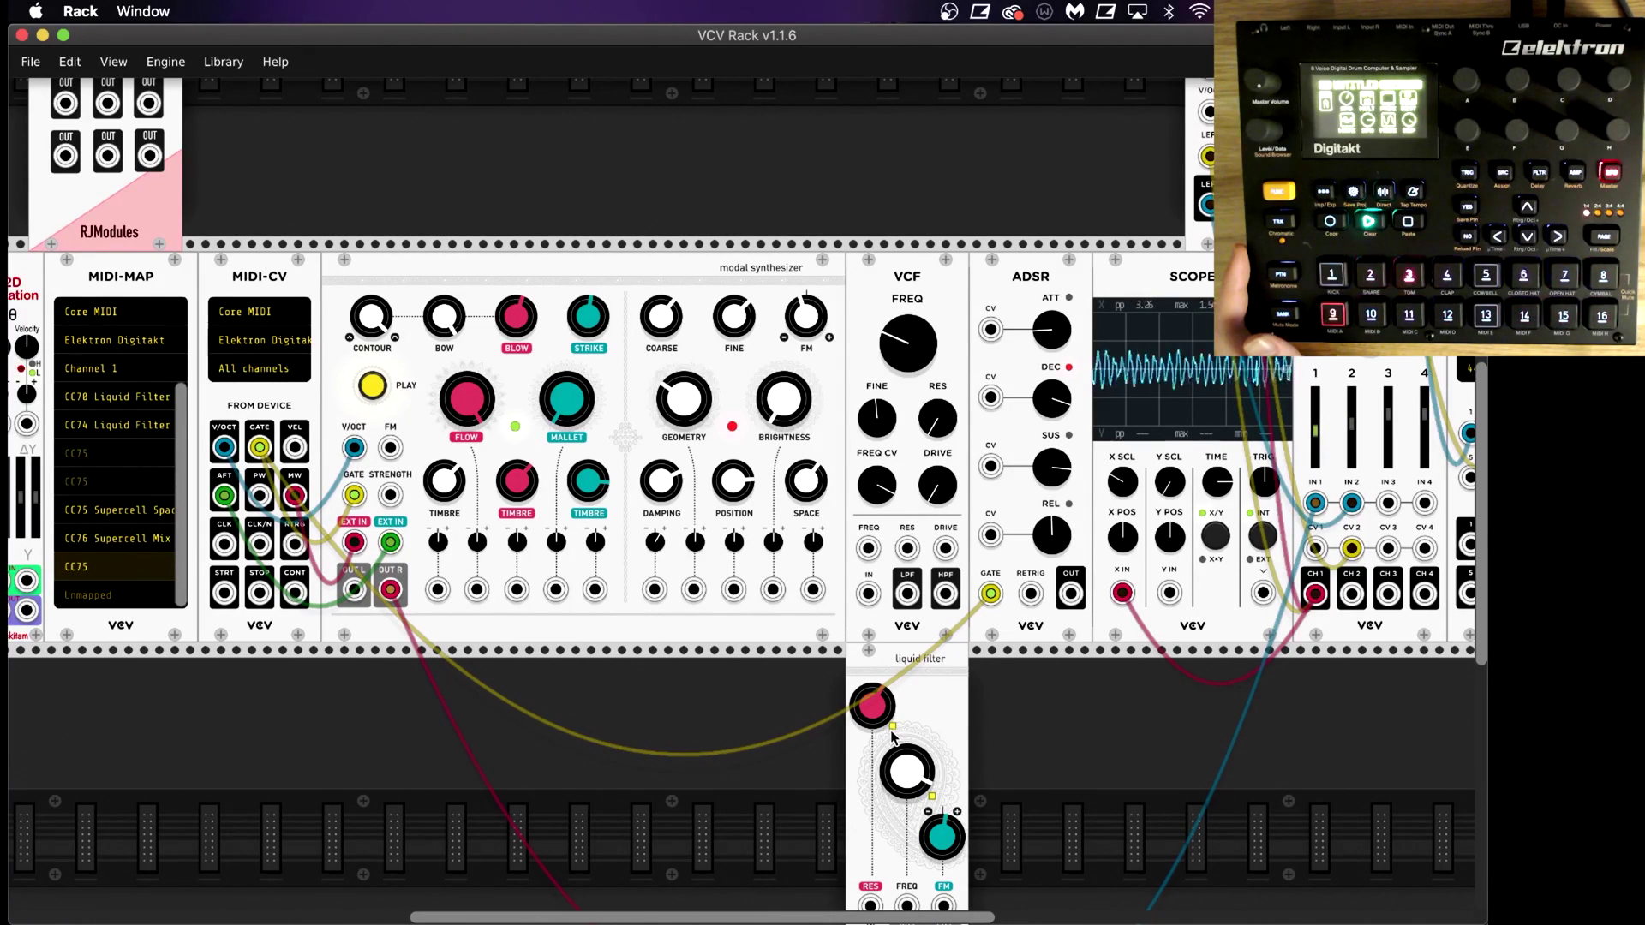
Step: Remap the Liquid Filter's pink knob from CC74 to CC75 using a learning MIDI-MAP slot
scroll(805, 749, "down", 4)
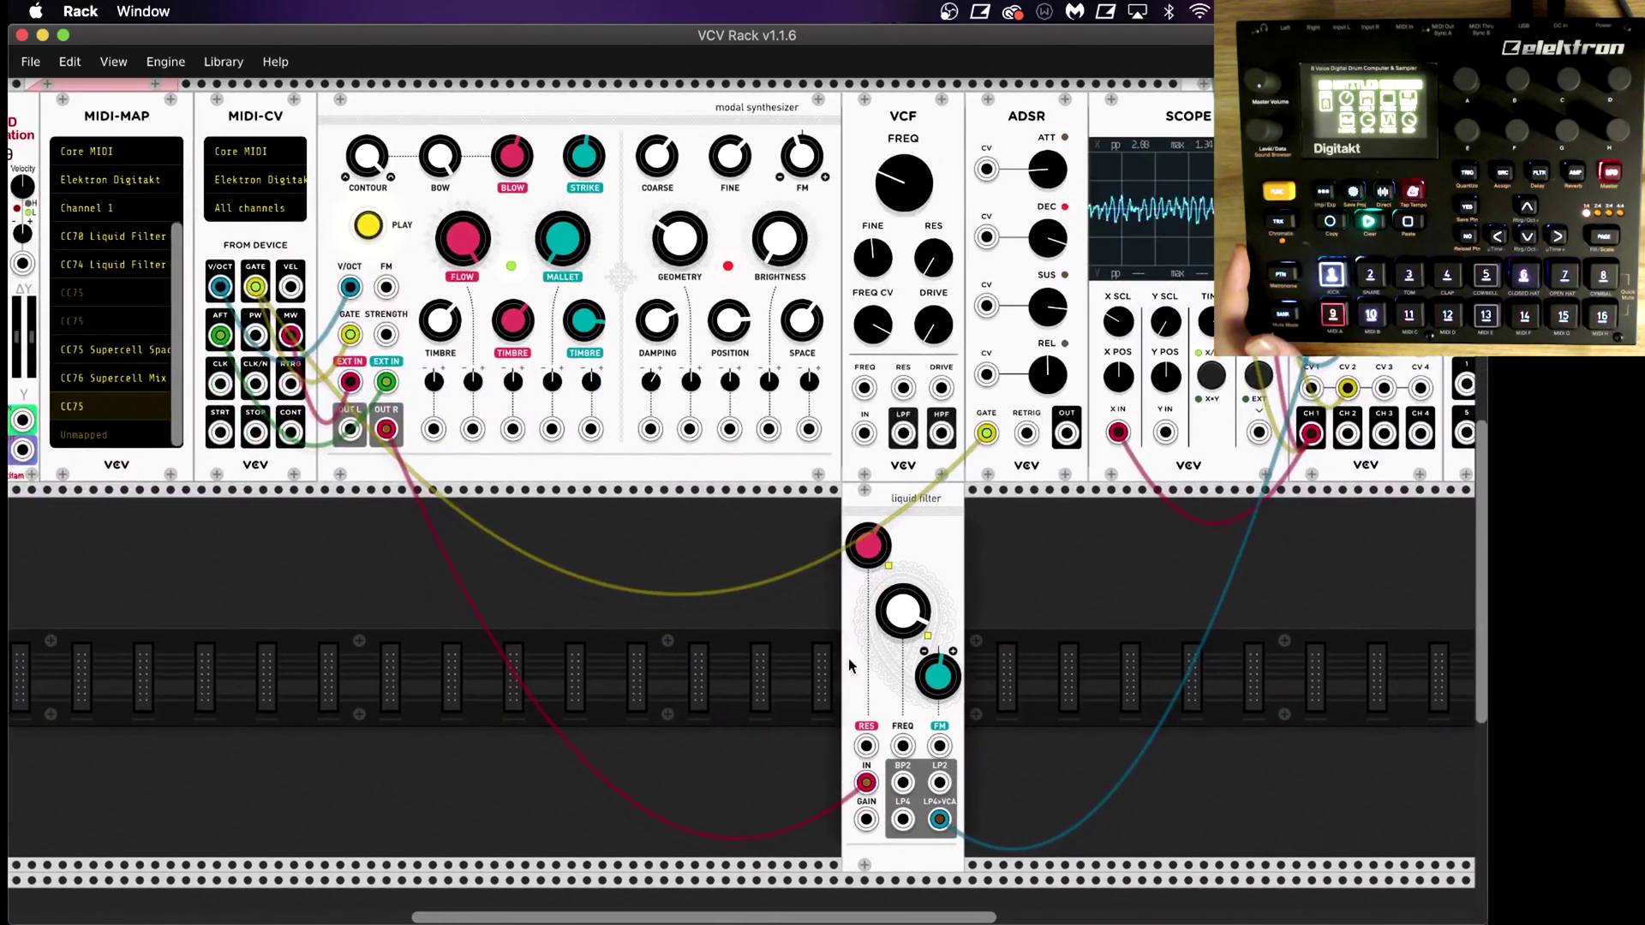
left_click(878, 552)
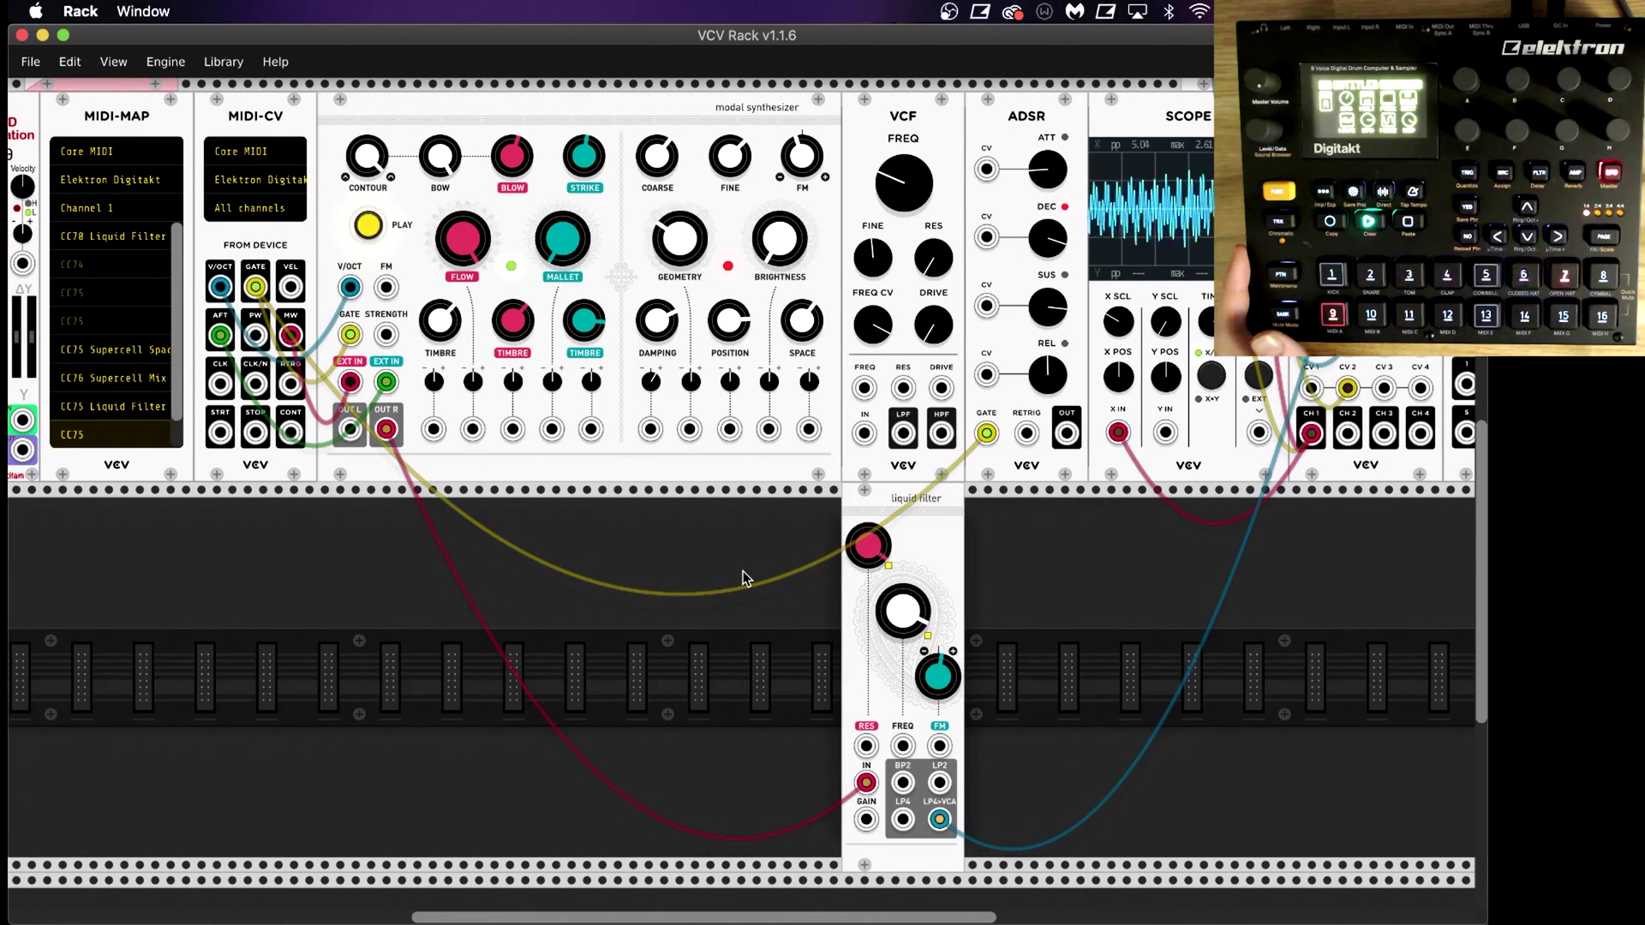